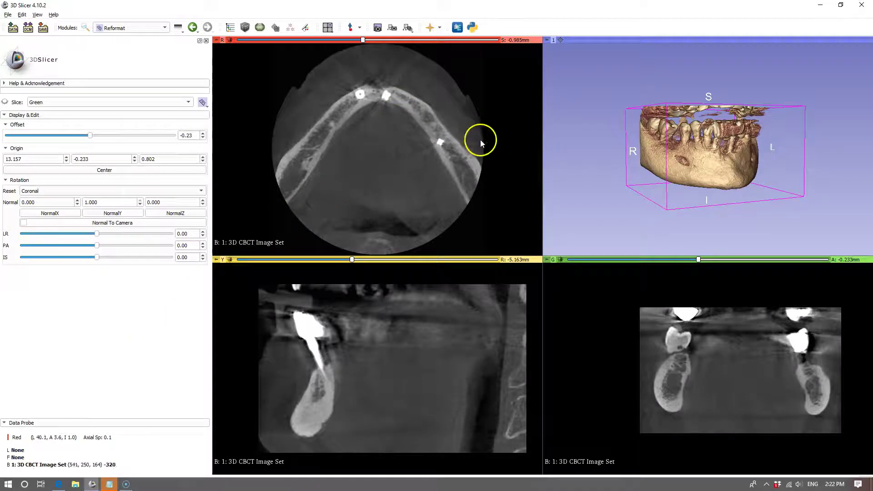
Orbit the 3D view to see the jaw rendering from below.
mouse_move(743, 207)
mouse_down()
mouse_move(723, 157)
mouse_move(727, 214)
mouse_up()
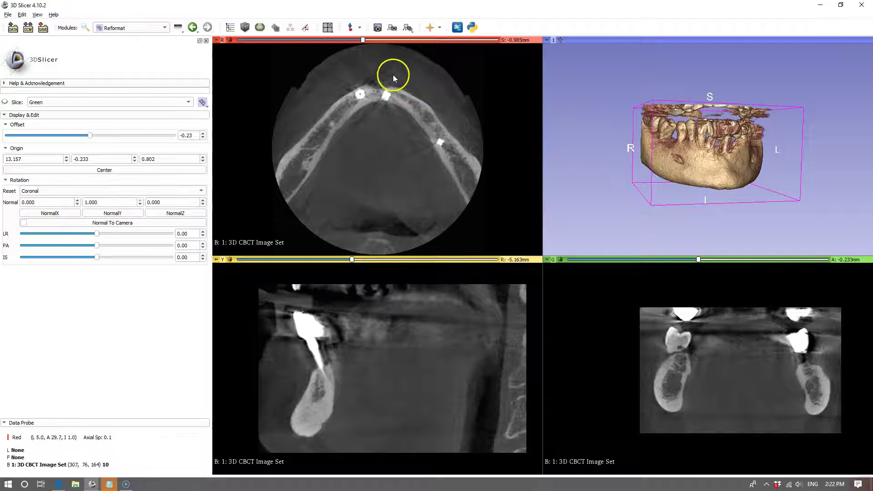
Choose Reformat from the All Modules list in the Modules dropdown.
click(164, 28)
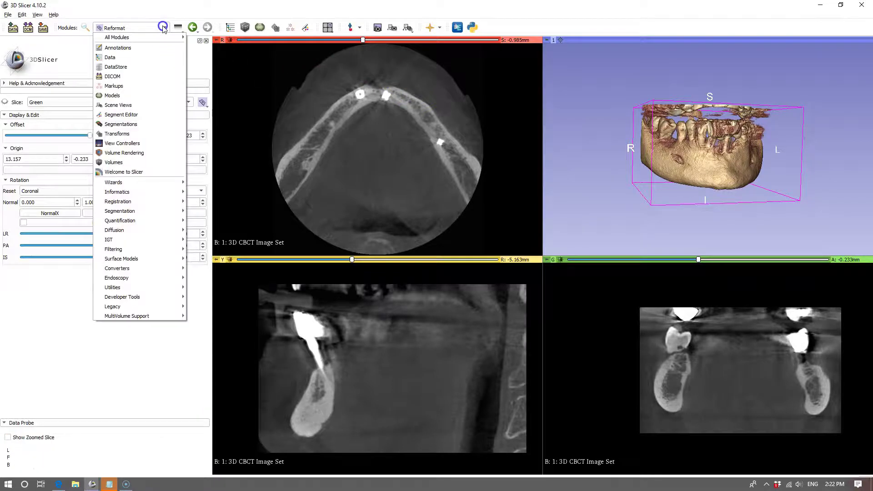
mouse_move(118, 37)
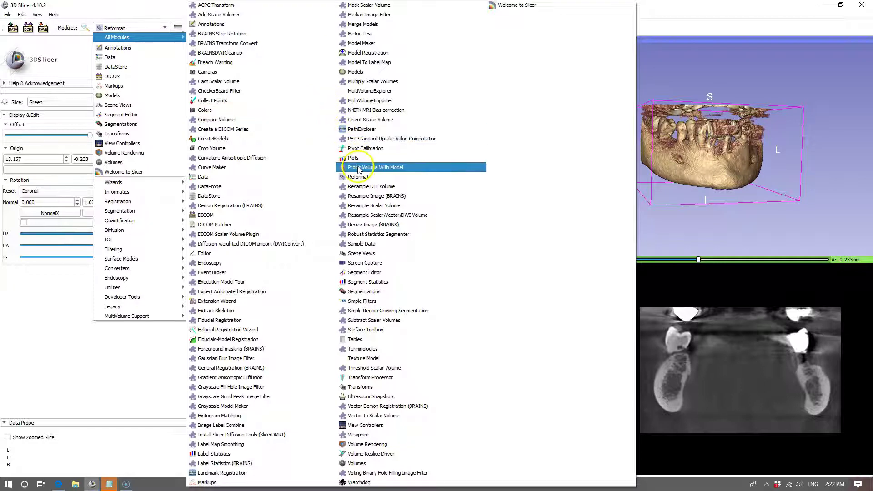
click(369, 181)
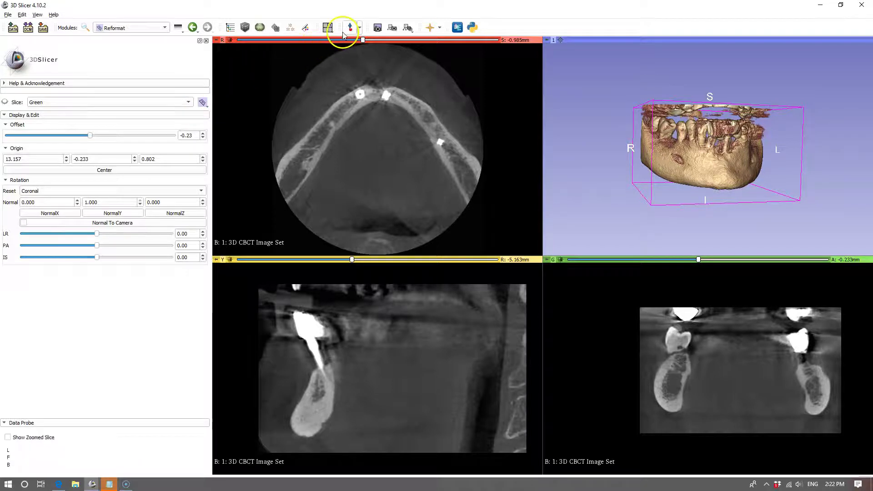
Enable Slice intersections from the crosshair toolbar menu.
click(441, 28)
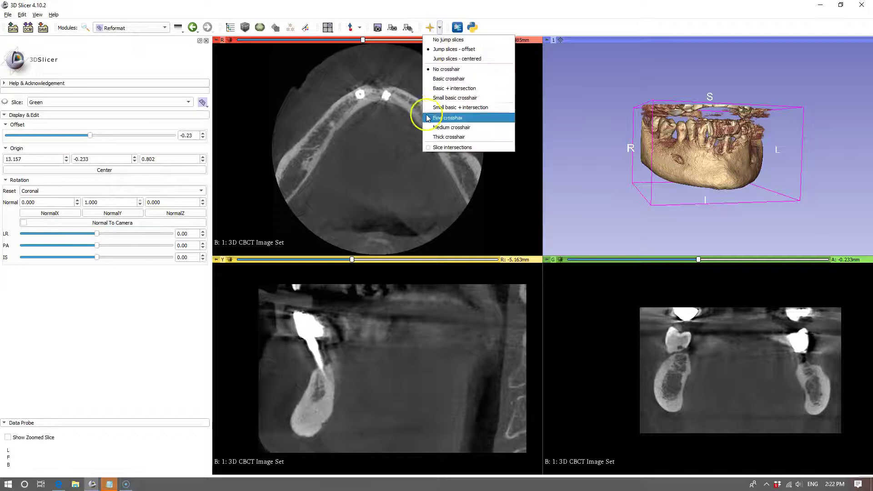
click(428, 148)
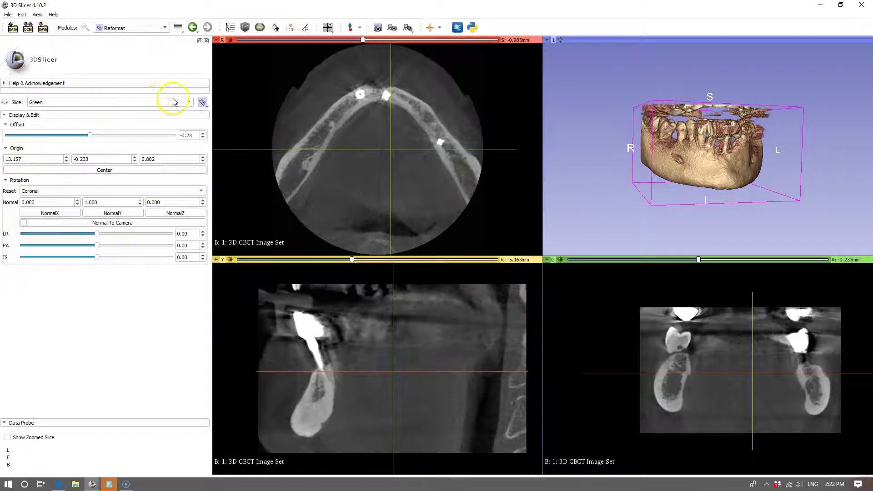
Target the Red slice in Reformat and trial-tilt it with the PA rotation slider.
click(186, 101)
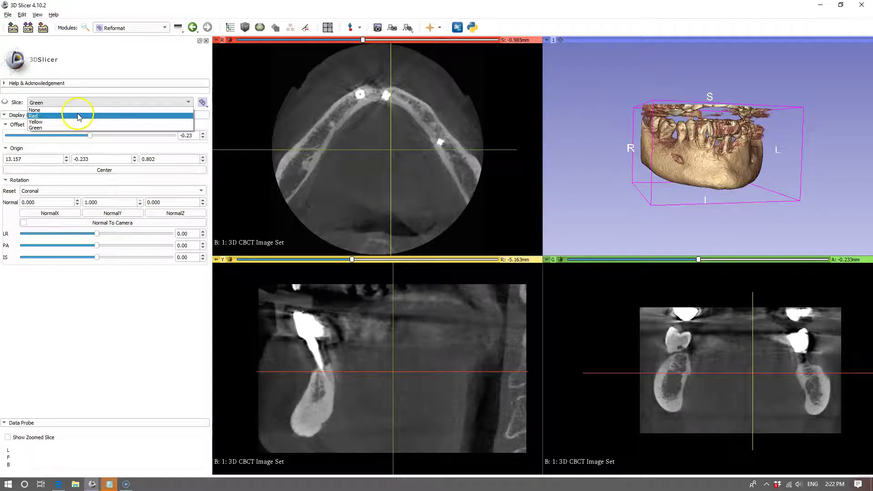
click(55, 115)
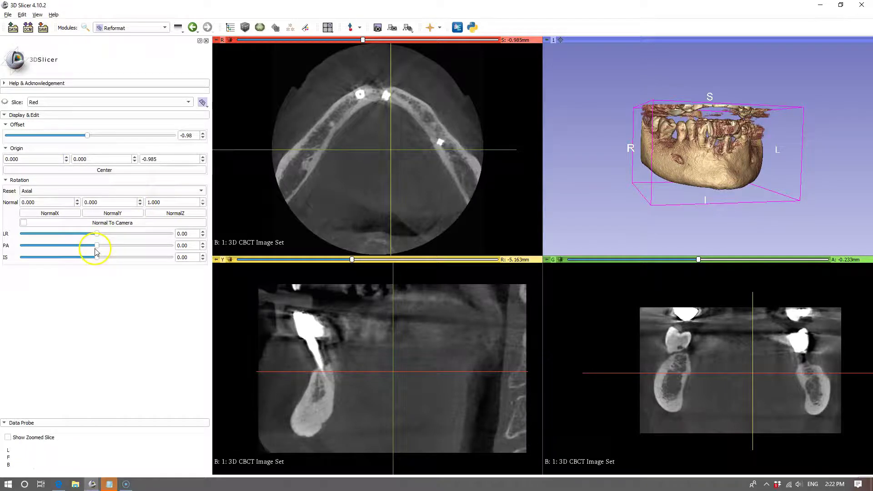
mouse_move(96, 245)
mouse_down()
mouse_move(115, 238)
mouse_move(94, 241)
mouse_up()
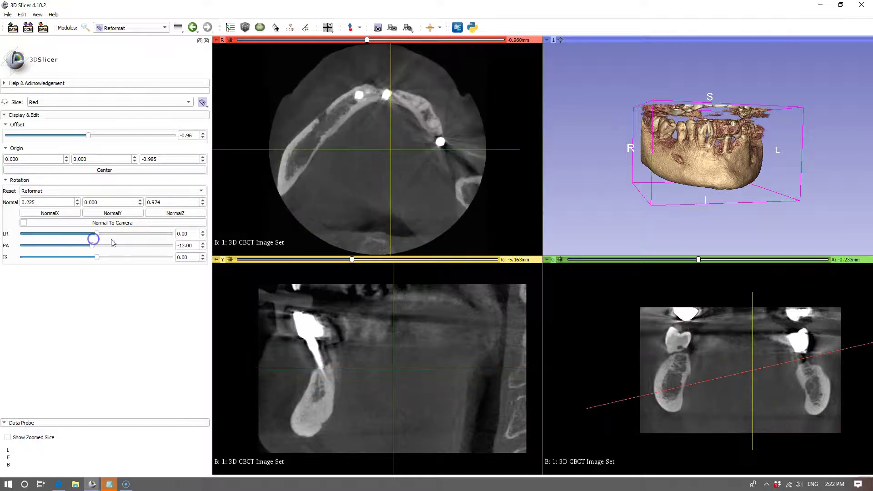
Reset the Red slice's PA rotation to 0 so it is flat axial again.
click(193, 245)
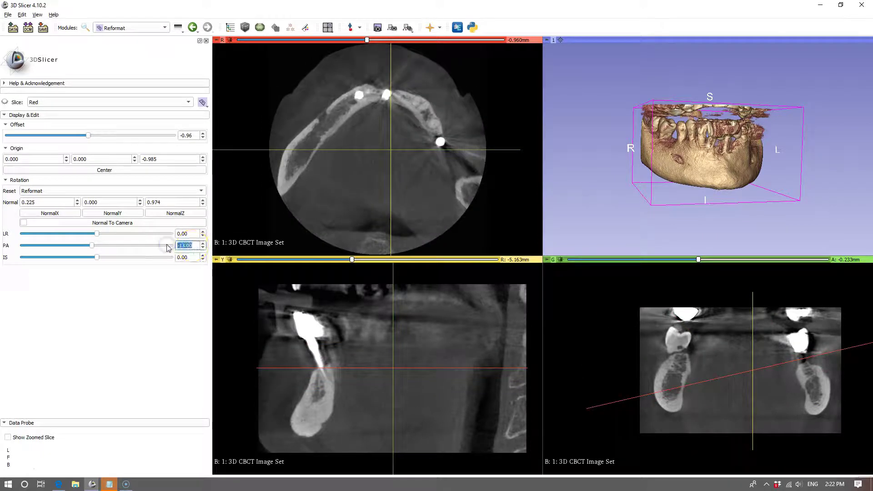
text(0)
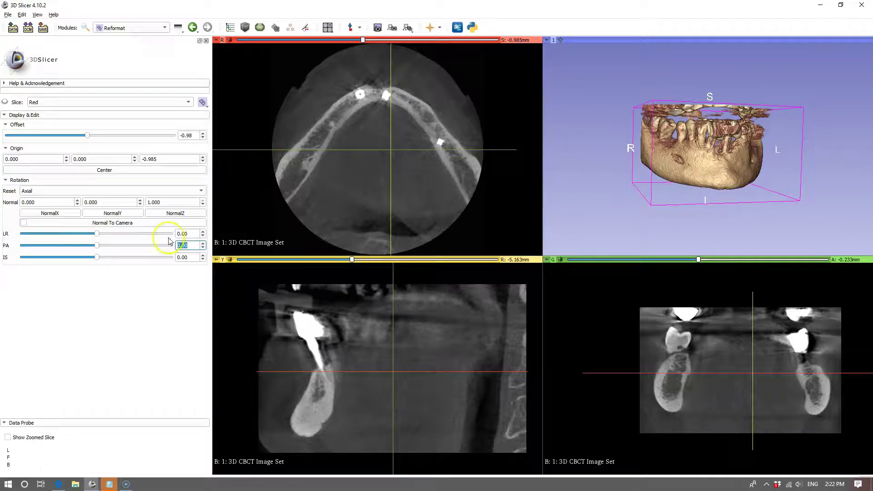
click(128, 60)
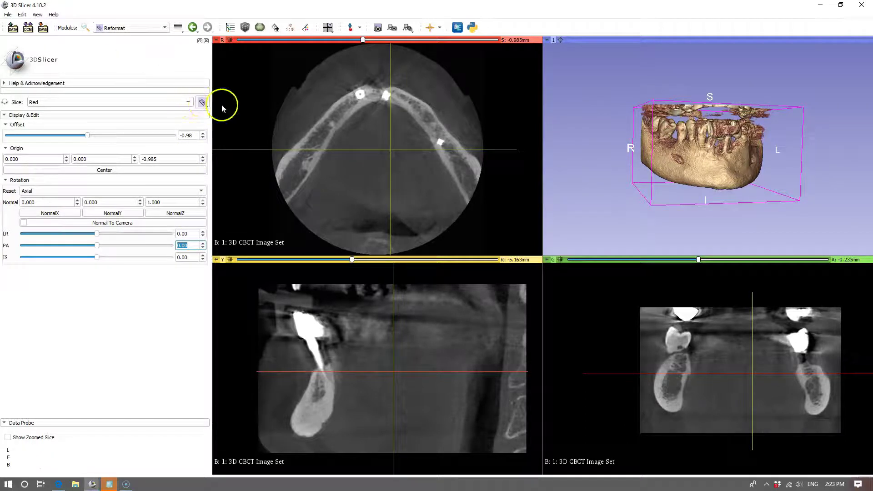
click(184, 102)
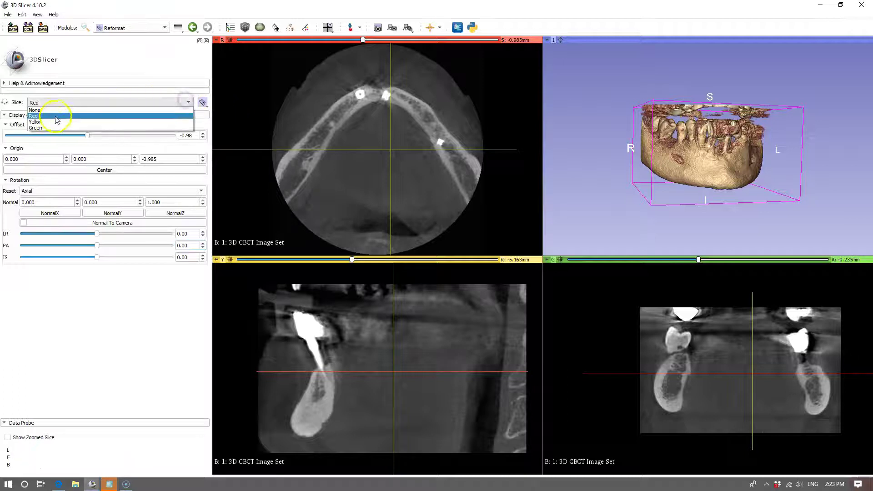
Target the Yellow slice in Reformat and enable its reorientation handles in 3D.
click(54, 122)
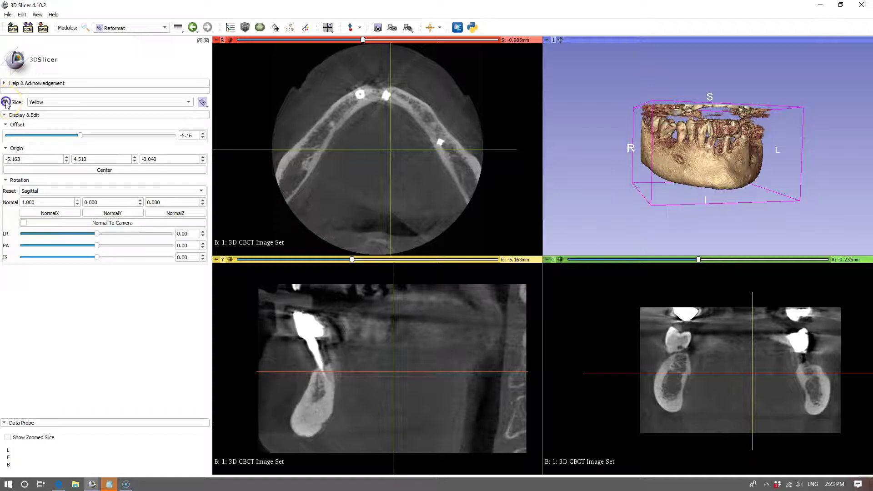
drag(619, 137, 636, 149)
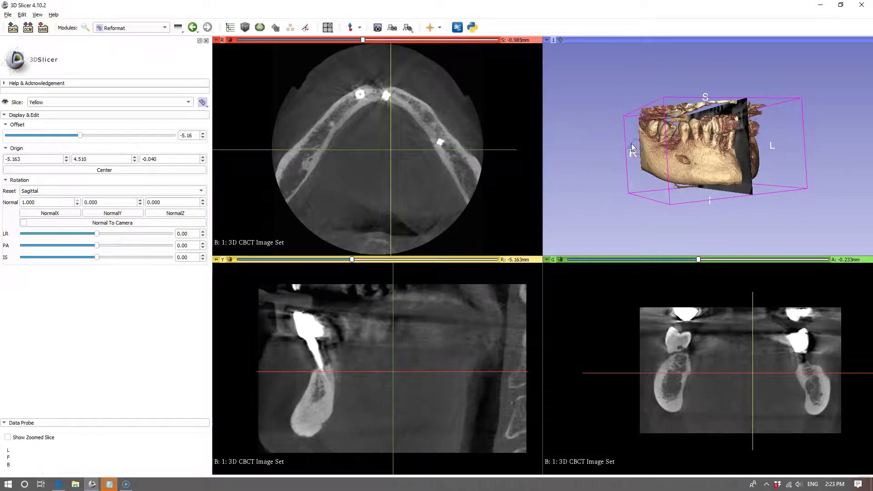
click(202, 103)
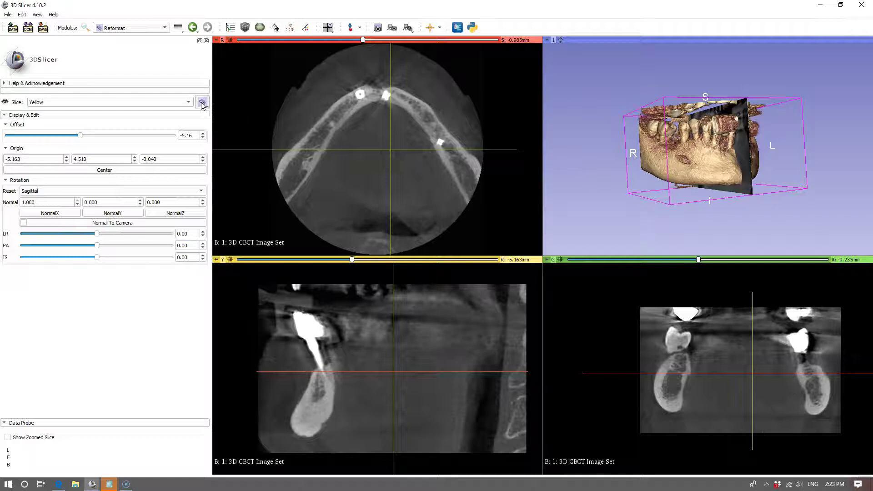
Orbit and zoom the 3D view around the jaw and begin rotating the yellow plane.
drag(817, 132, 812, 174)
drag(629, 184, 654, 163)
scroll(623, 194, down, 2)
scroll(624, 194, up, 5)
drag(624, 195, 630, 163)
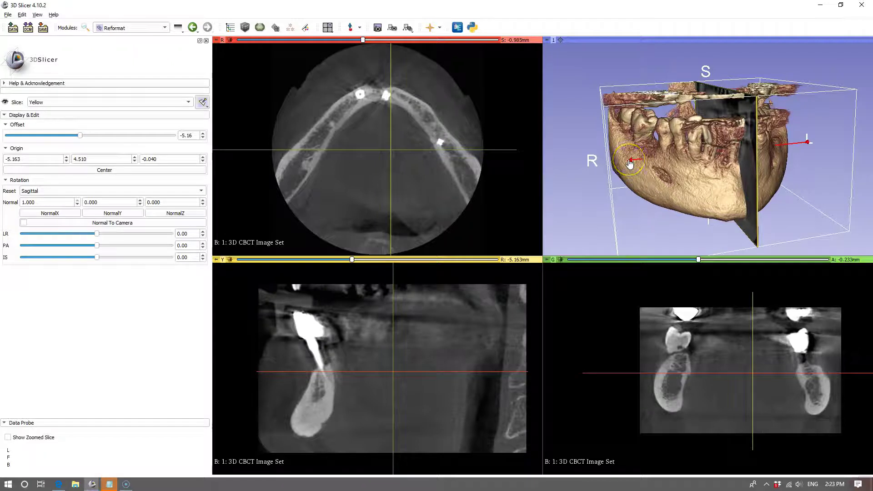
Tilt the yellow plane obliquely across the jaw and shift its offset to 22.55 mm.
drag(629, 163, 663, 166)
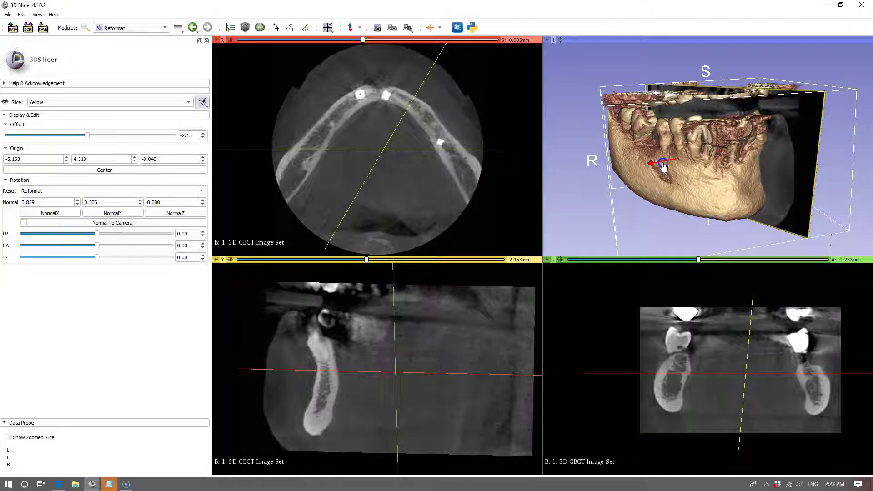
drag(662, 162, 655, 164)
click(430, 131)
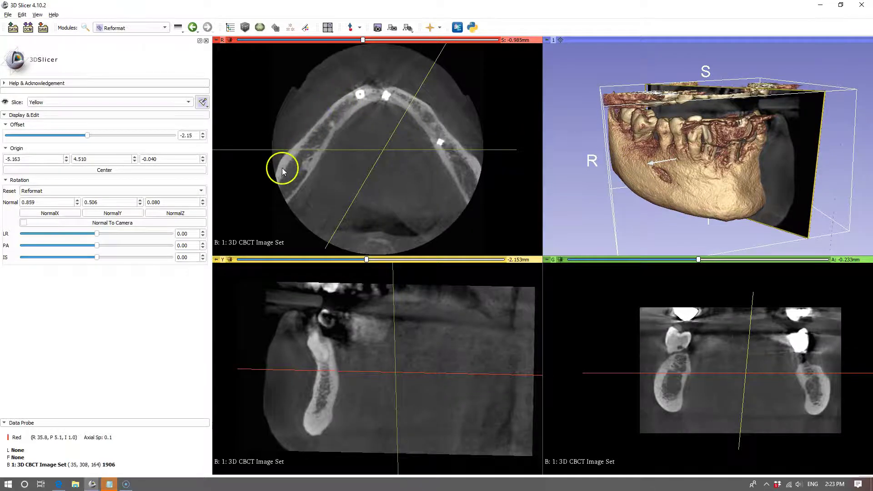
drag(366, 259, 422, 260)
Zoom the Yellow view, fine-tune the tilt, and lower contrast with window/level.
mouse_move(438, 372)
right_down()
mouse_move(444, 366)
mouse_move(399, 353)
mouse_move(396, 389)
mouse_move(405, 395)
right_up()
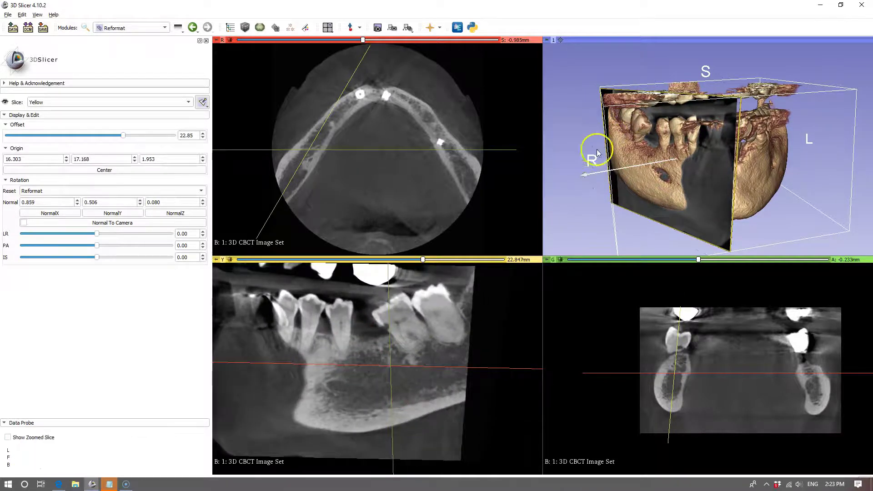
drag(584, 176, 581, 179)
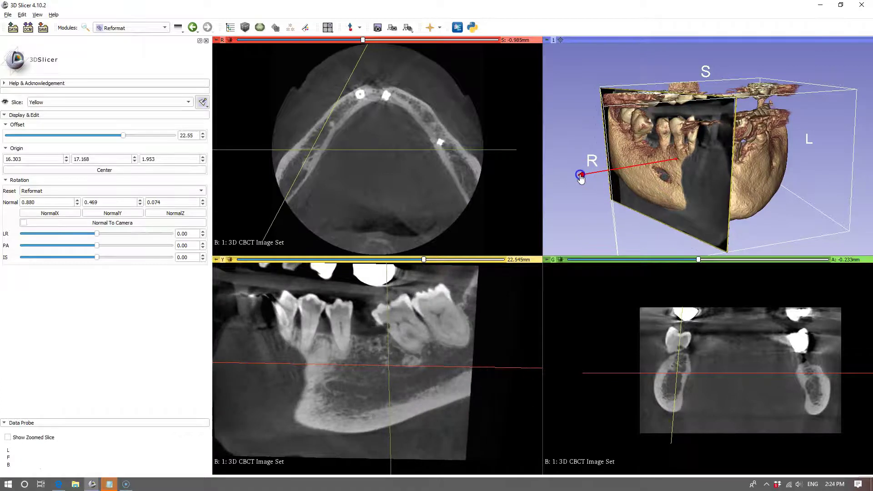
mouse_move(425, 382)
mouse_down()
mouse_move(411, 388)
mouse_move(419, 394)
mouse_up()
right_drag(421, 392, 446, 390)
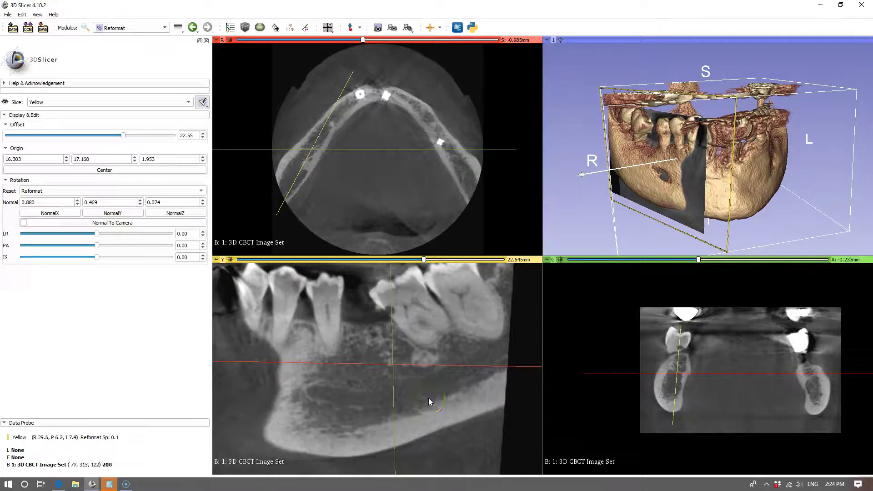
mouse_move(428, 397)
mouse_down()
mouse_move(437, 413)
mouse_move(433, 390)
mouse_move(439, 397)
mouse_up()
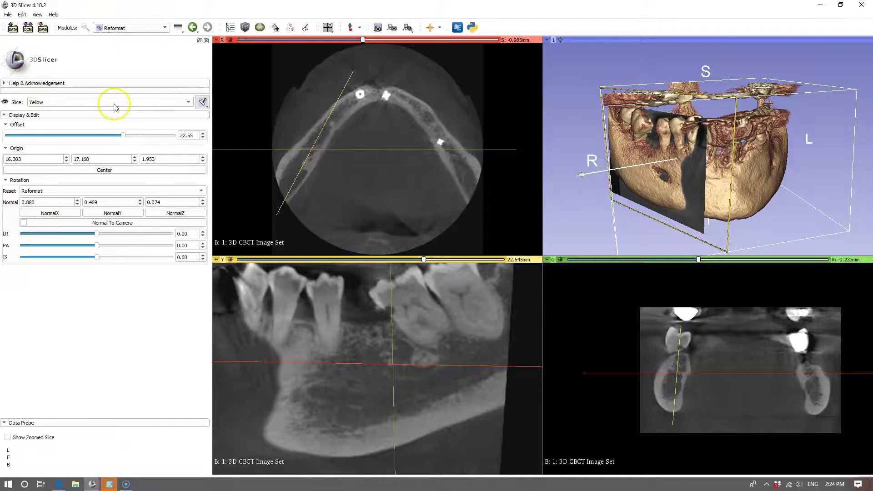
Hide the yellow plane, target Green, and show its plane and reformat widget in 3D.
click(5, 103)
click(189, 103)
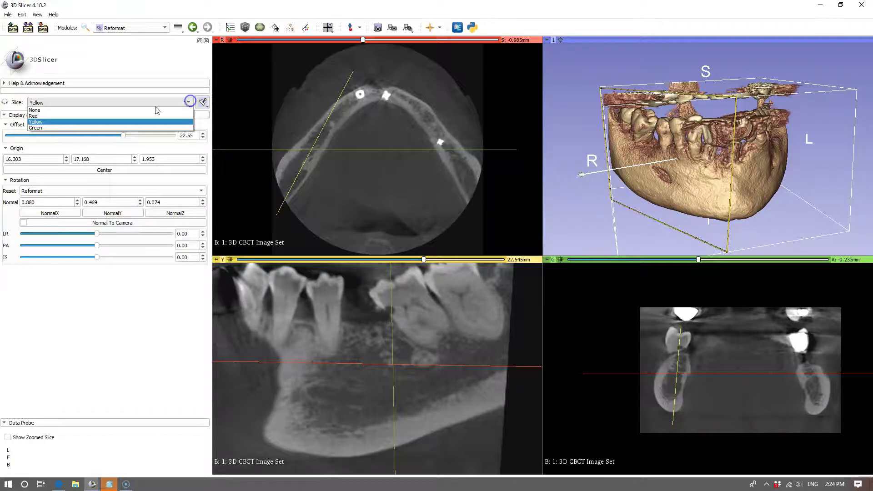
click(67, 127)
click(7, 105)
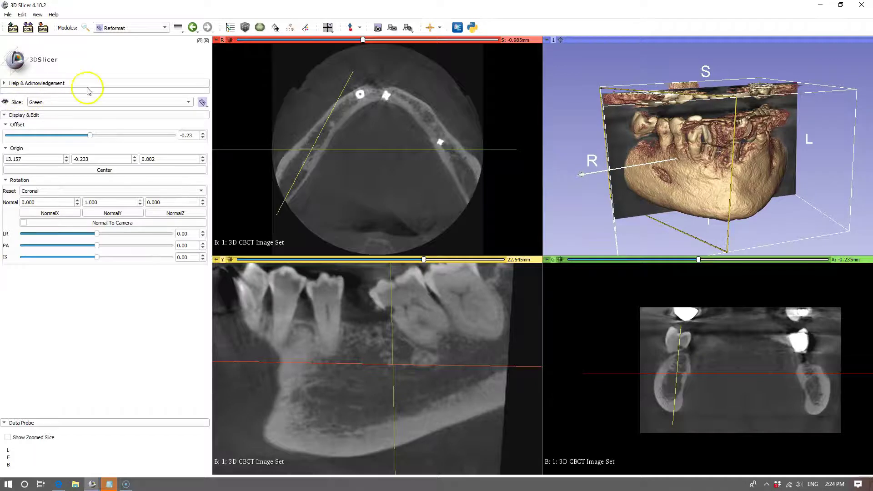
click(202, 102)
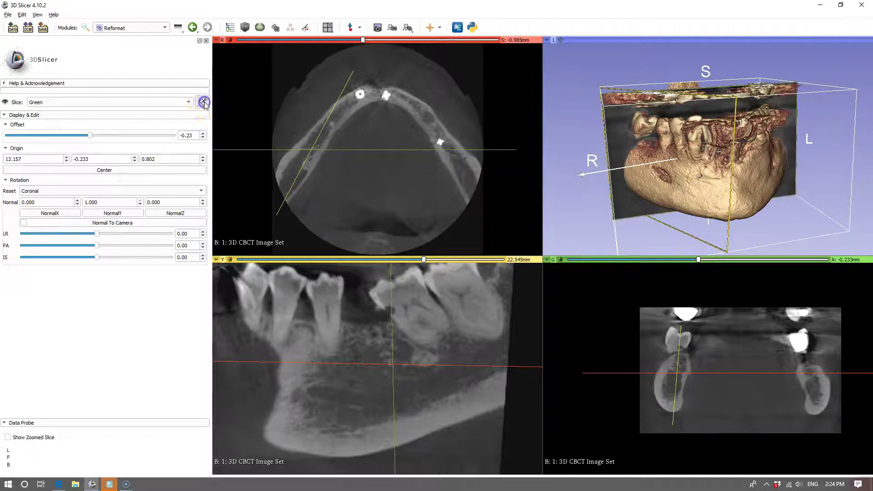
drag(600, 117, 613, 98)
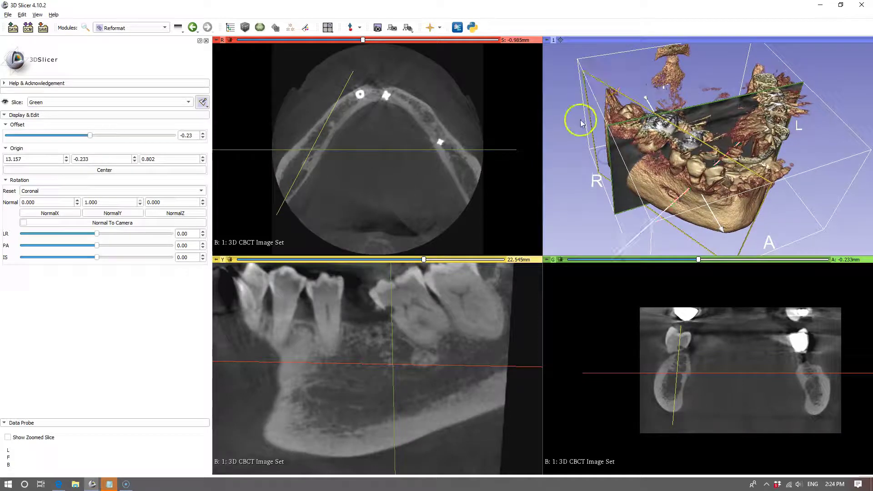
Briefly switch the Reformat slice to Yellow, then back to Green.
click(188, 102)
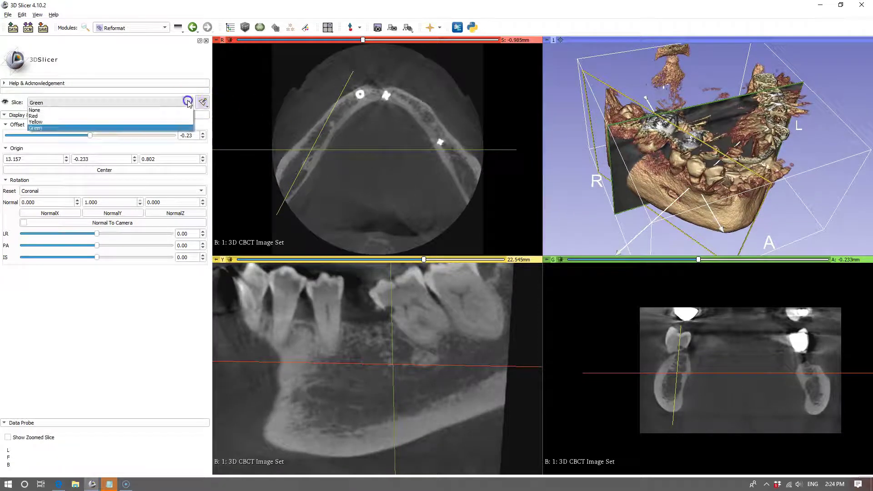
click(81, 122)
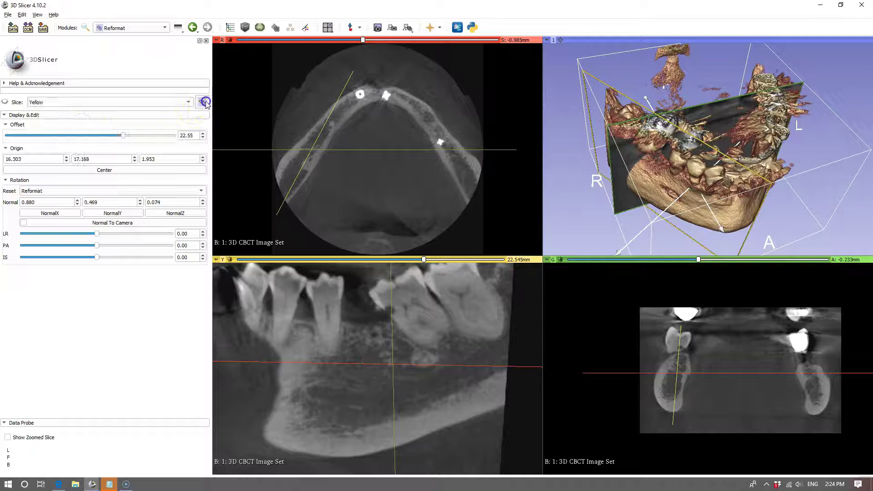
click(189, 103)
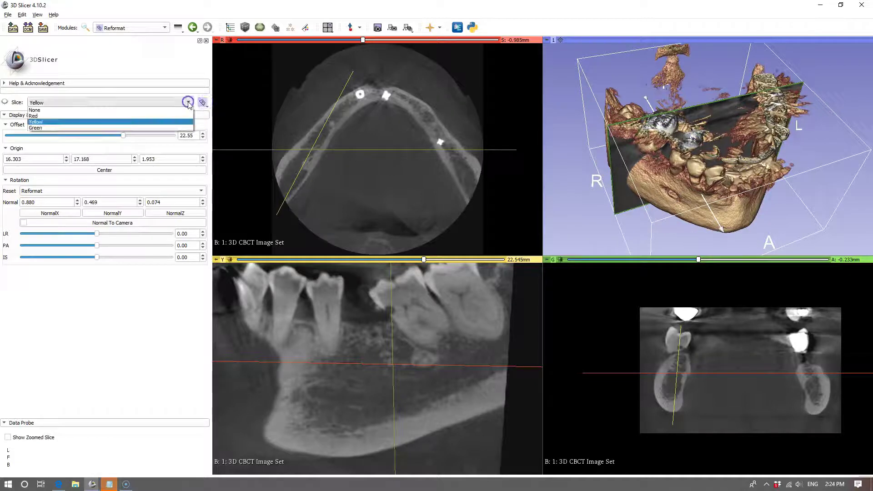
click(78, 128)
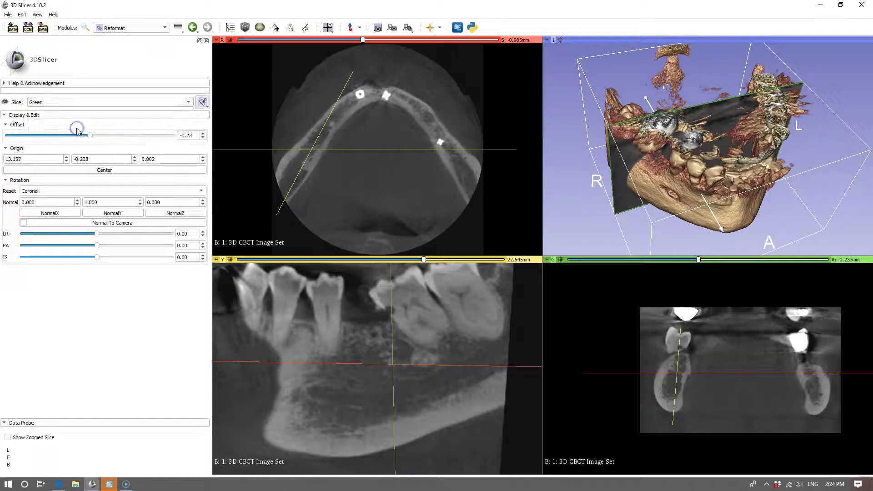
Rotate the green plane to normal -0.482, 0.869, -0.107 at offset -6.63 through the mandible.
drag(821, 211, 804, 198)
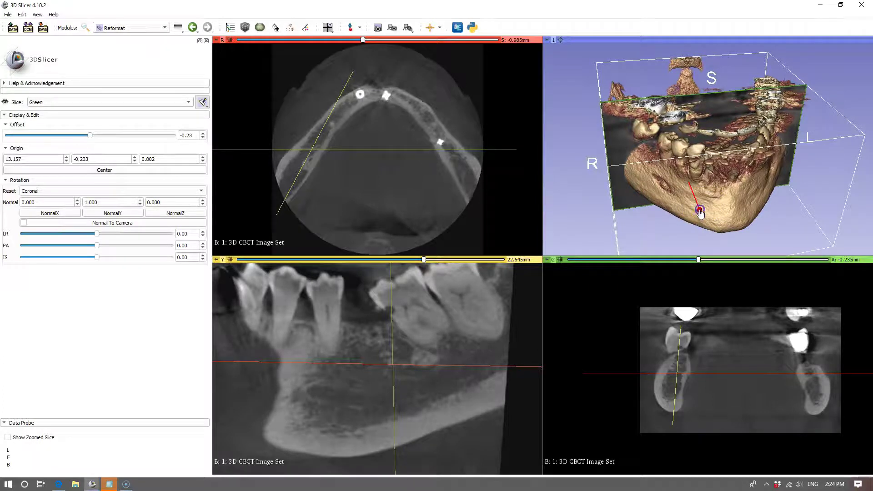
drag(700, 212, 738, 208)
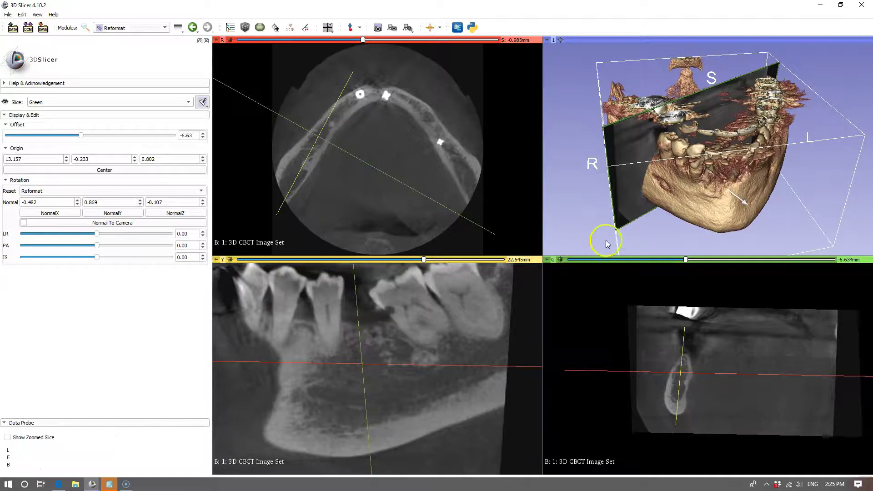
drag(566, 199, 574, 176)
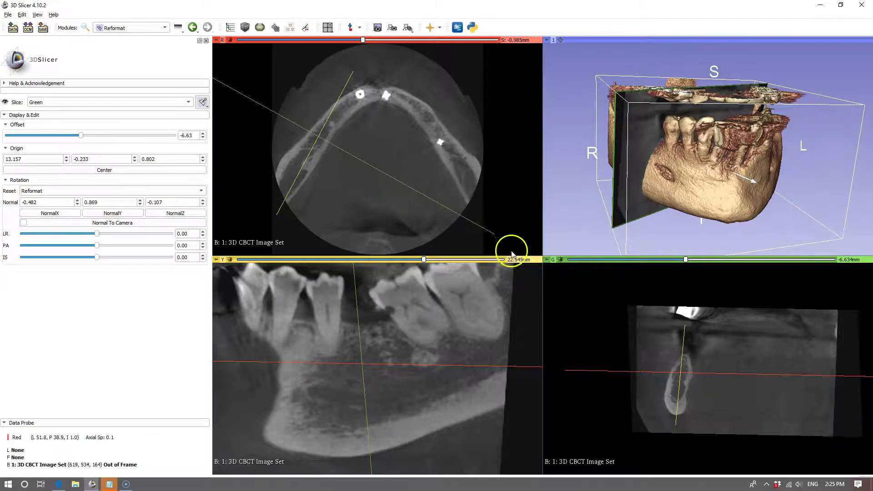
Tilt the Red slice 9° in PA and settle the Yellow slice offset at 22.245 mm.
click(188, 104)
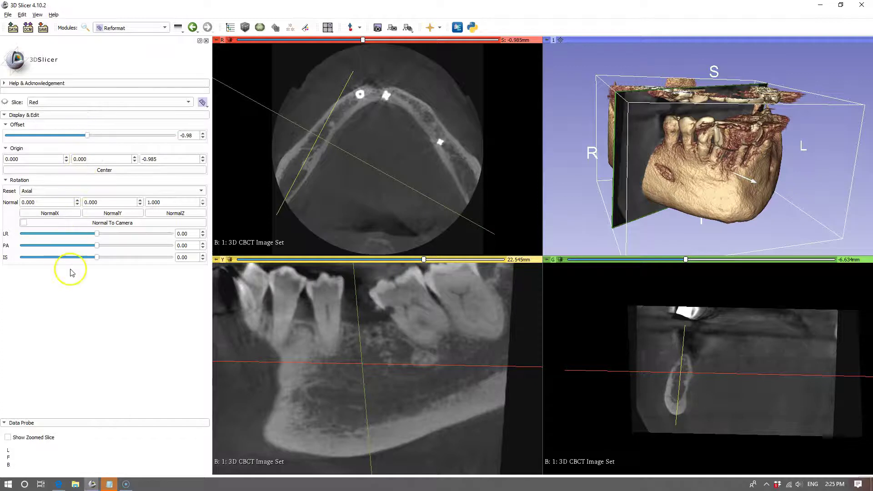
drag(98, 249, 101, 248)
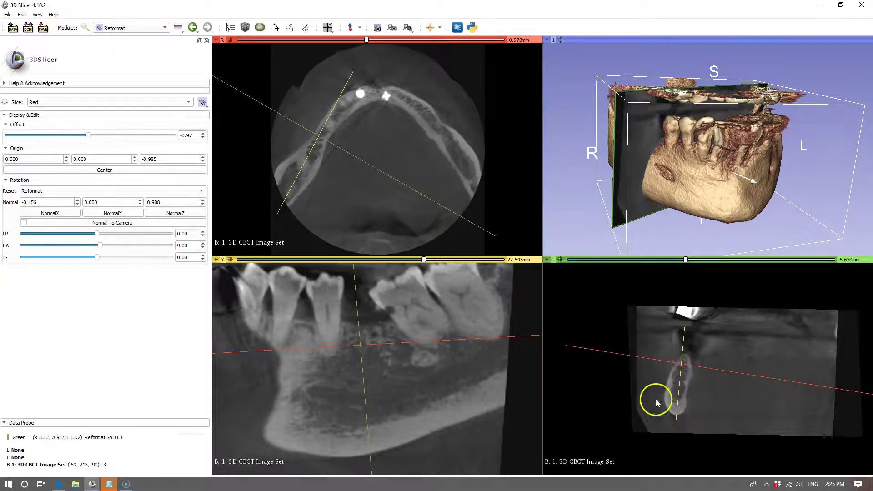
ctrl+scroll(655, 398, up, 2)
scroll(403, 392, down, 5)
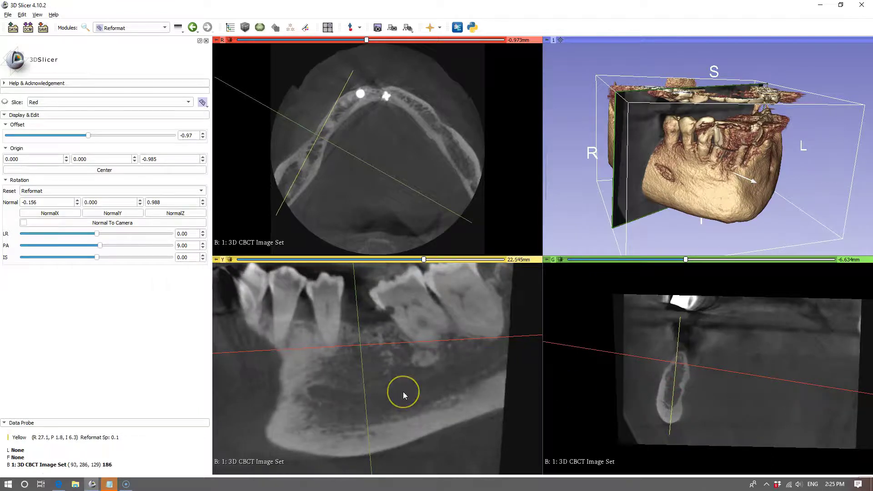
scroll(403, 391, up, 3)
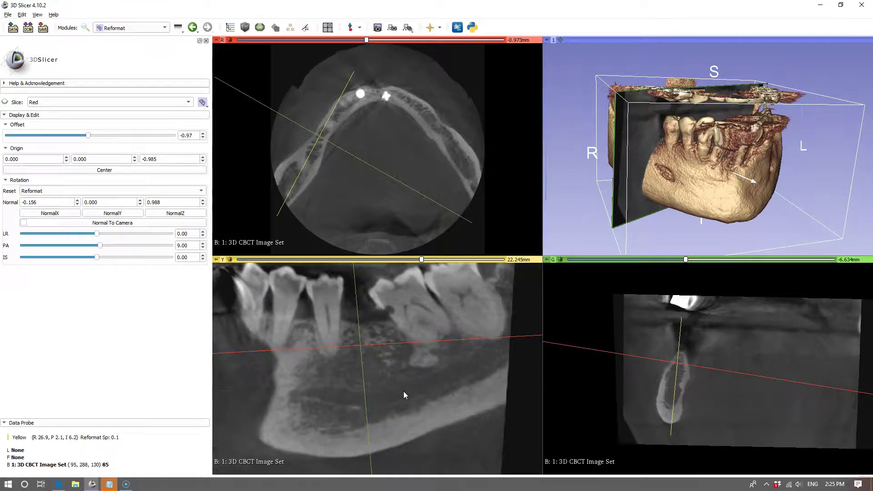
drag(426, 258, 422, 260)
click(355, 332)
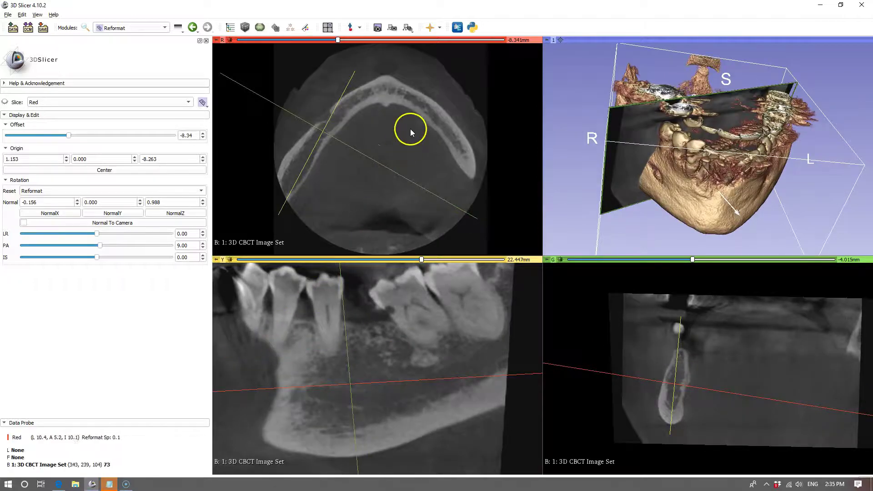
Set the crosshair to Jump slices - centered and move it along the jaw in the red view.
click(439, 27)
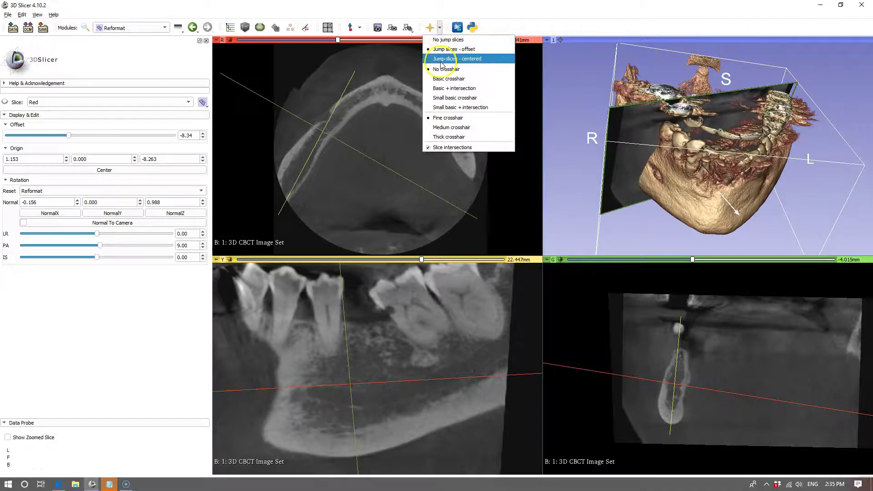
click(440, 96)
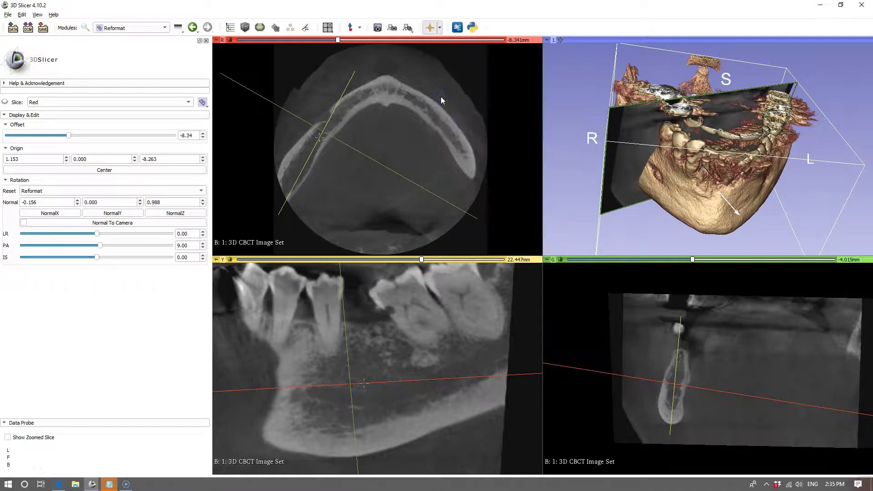
click(314, 100)
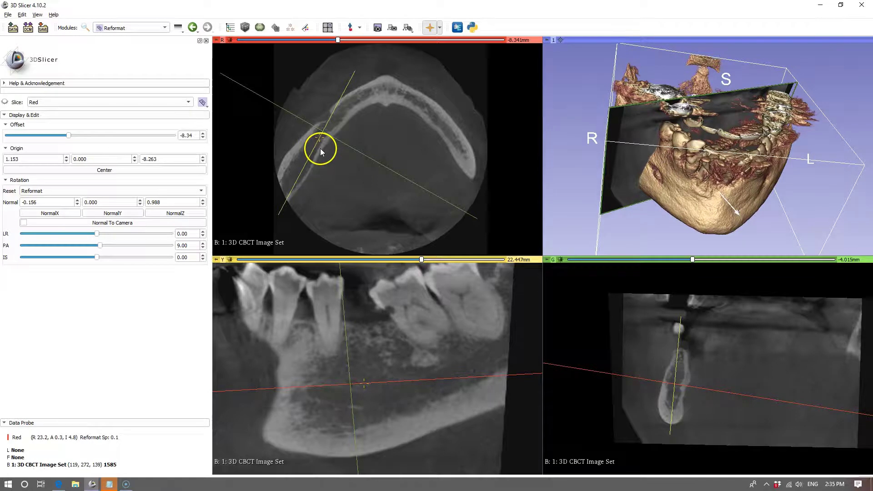
mouse_move(325, 131)
mouse_down()
mouse_move(330, 117)
mouse_move(313, 142)
mouse_move(350, 104)
mouse_move(334, 117)
mouse_up()
Move the crosshair in the yellow and green views onto the root.
drag(359, 353, 367, 369)
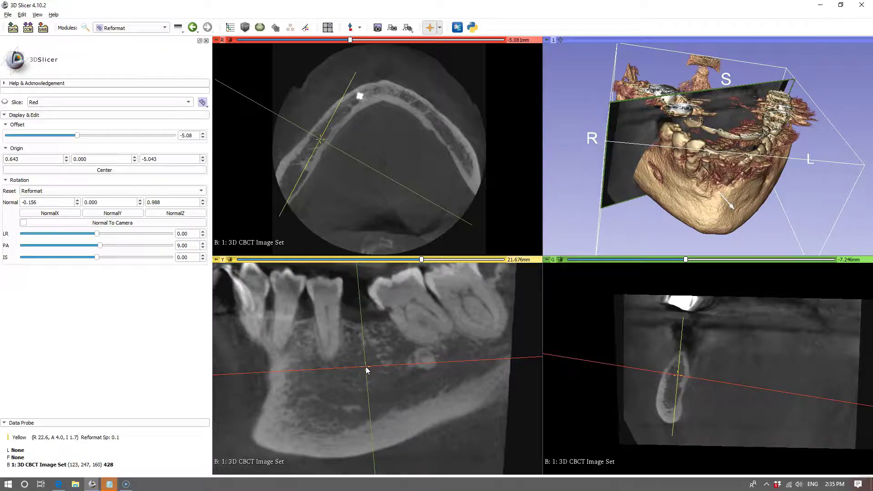
scroll(367, 370, up, 3)
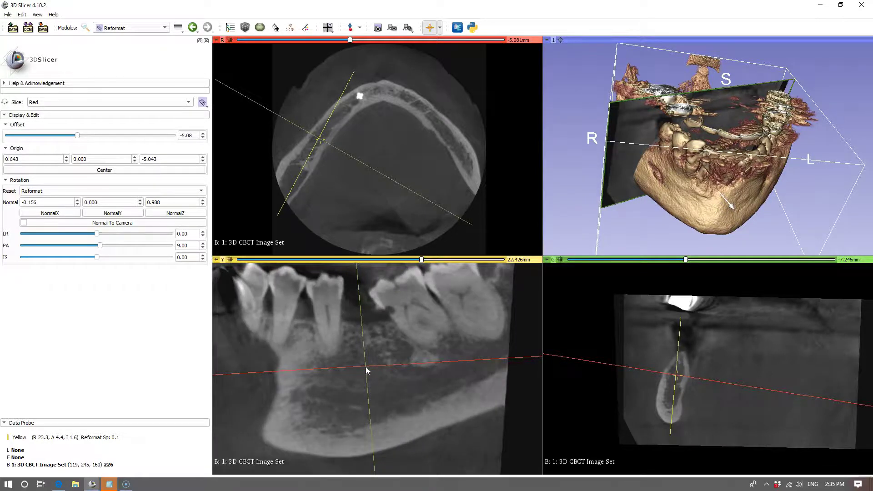
scroll(367, 371, up, 6)
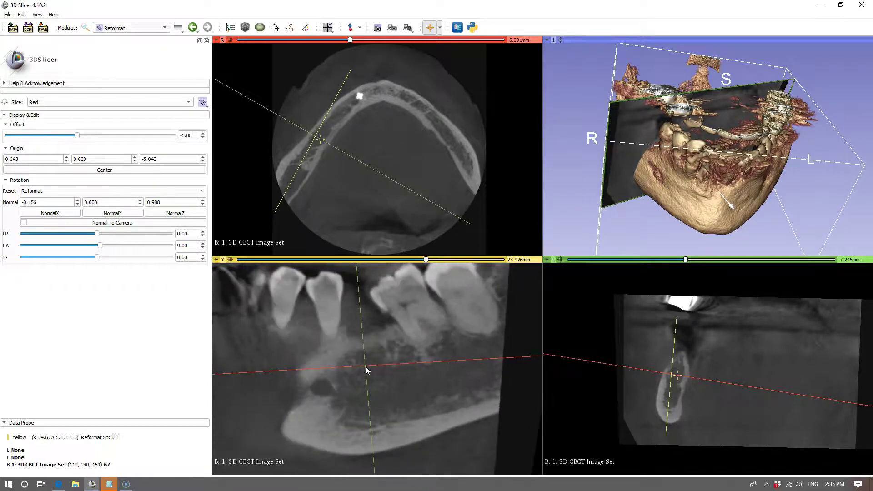
scroll(367, 370, down, 15)
scroll(366, 369, up, 4)
scroll(682, 386, up, 2)
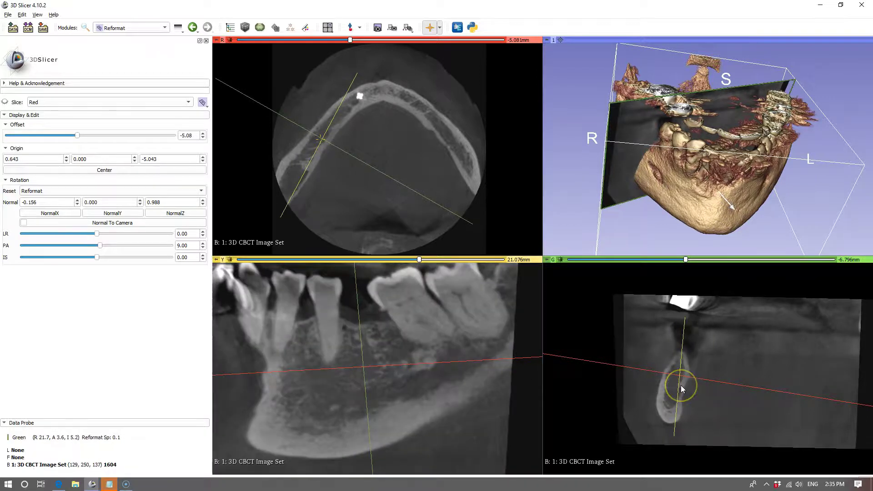
shift+drag(679, 385, 694, 376)
scroll(695, 376, up, 1)
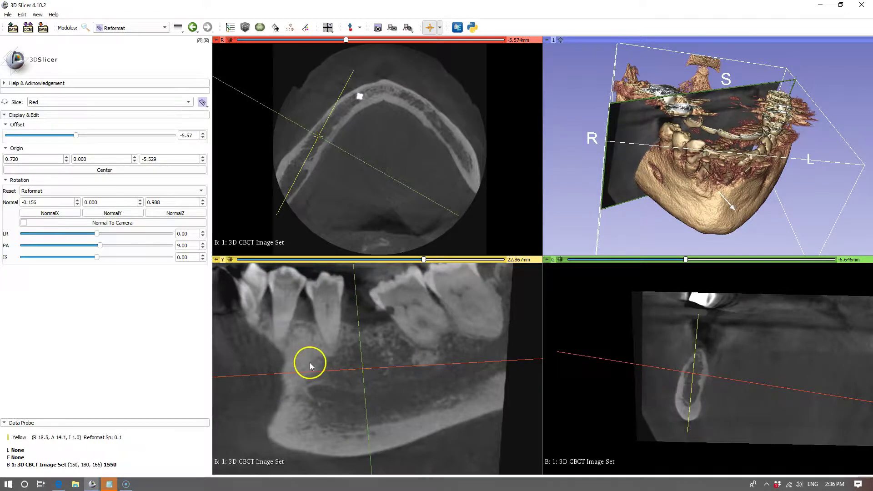